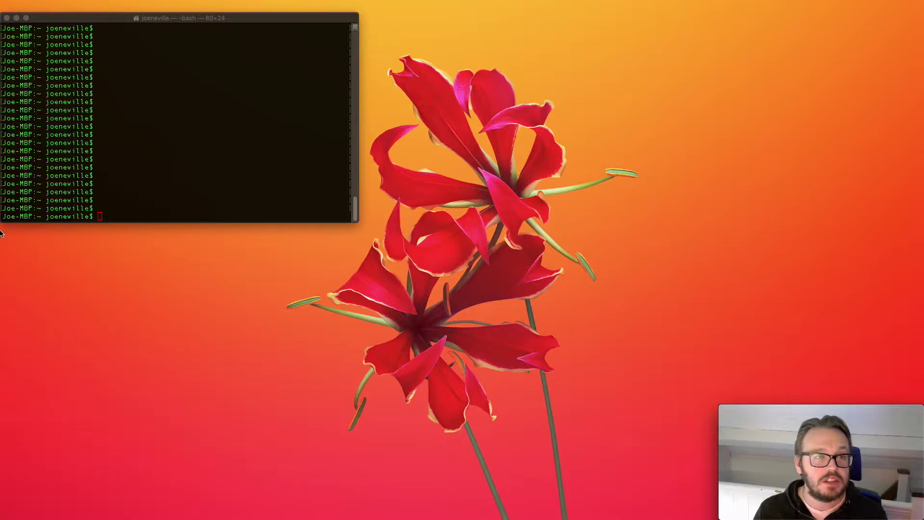
# Connect to the saved hype-v desktop in Microsoft Remote Desktop
pyautogui.moveTo(1, 210)
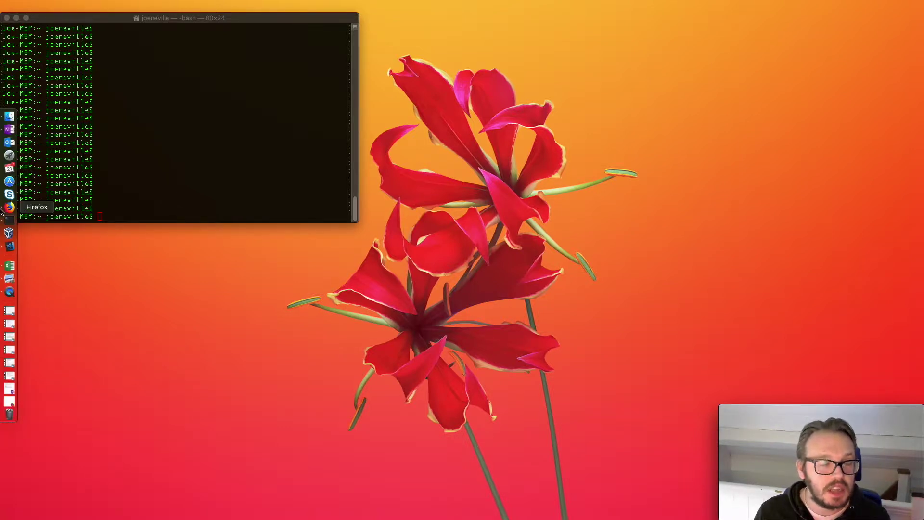
pyautogui.click(9, 278)
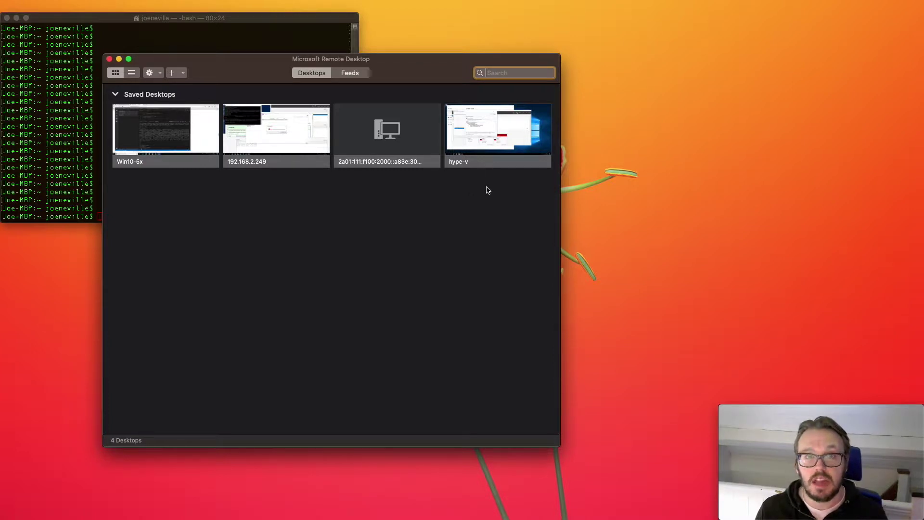
pyautogui.click(490, 136)
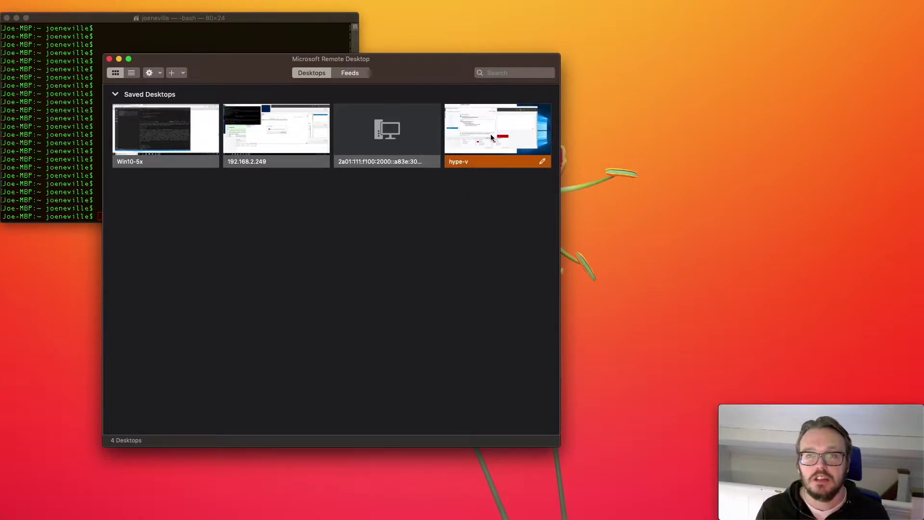
pyautogui.rightClick(490, 134)
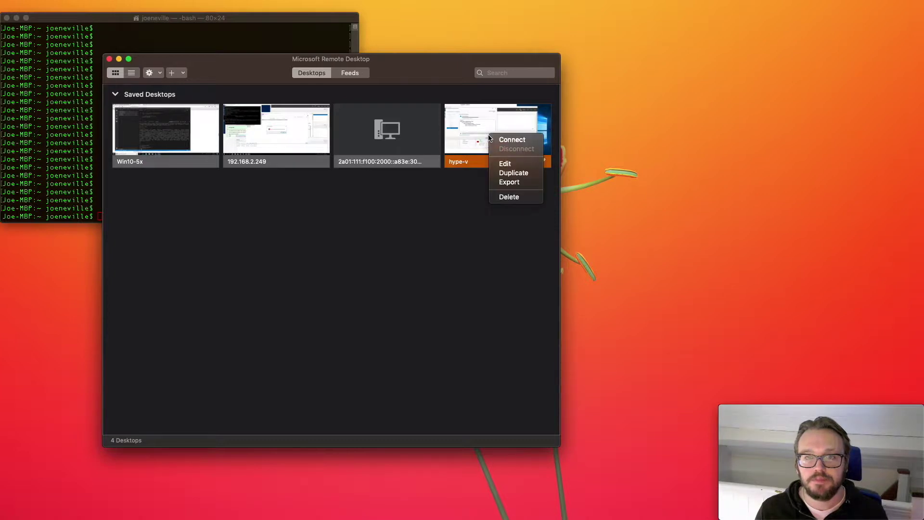
pyautogui.click(503, 140)
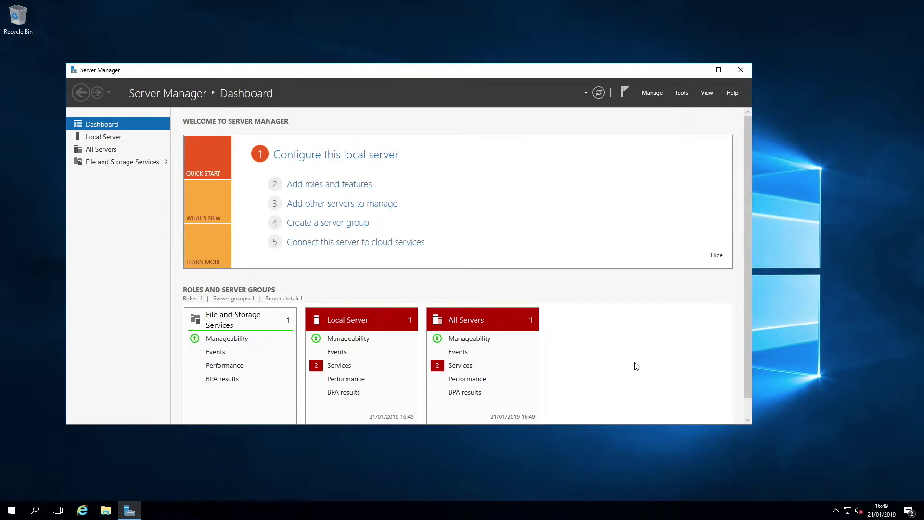
# Open the Start menu over the remote server's Server Manager dashboard
pyautogui.click(13, 512)
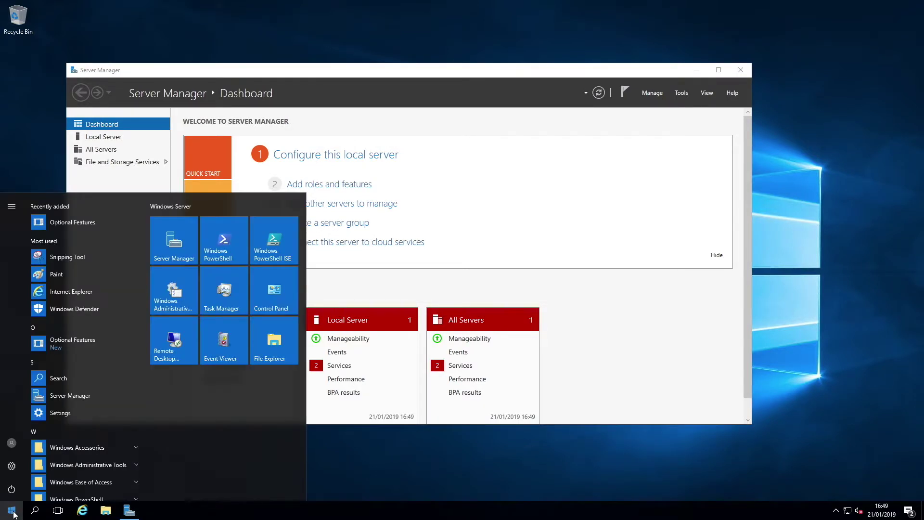
pyautogui.click(16, 470)
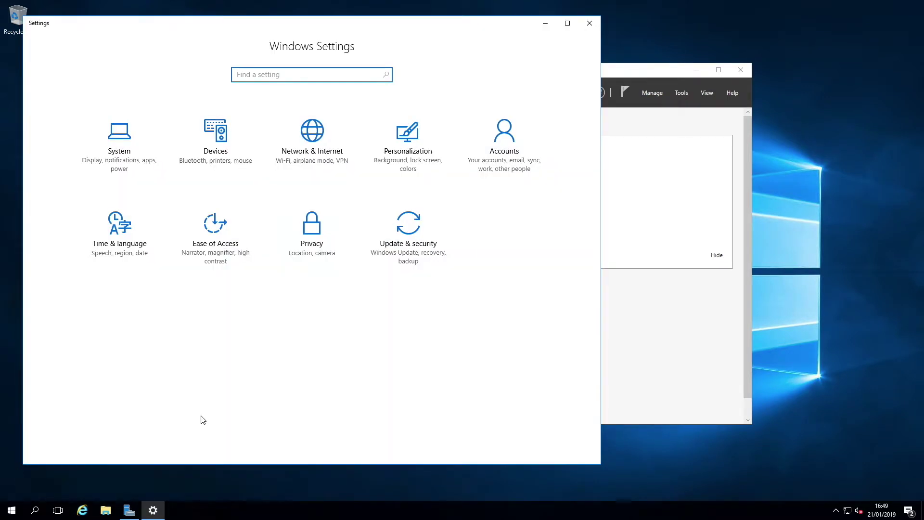
pyautogui.click(128, 155)
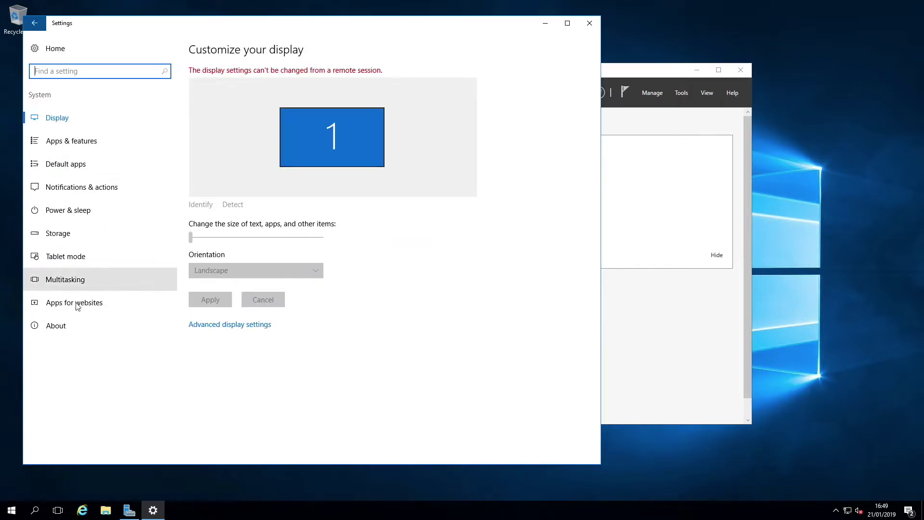
pyautogui.click(62, 325)
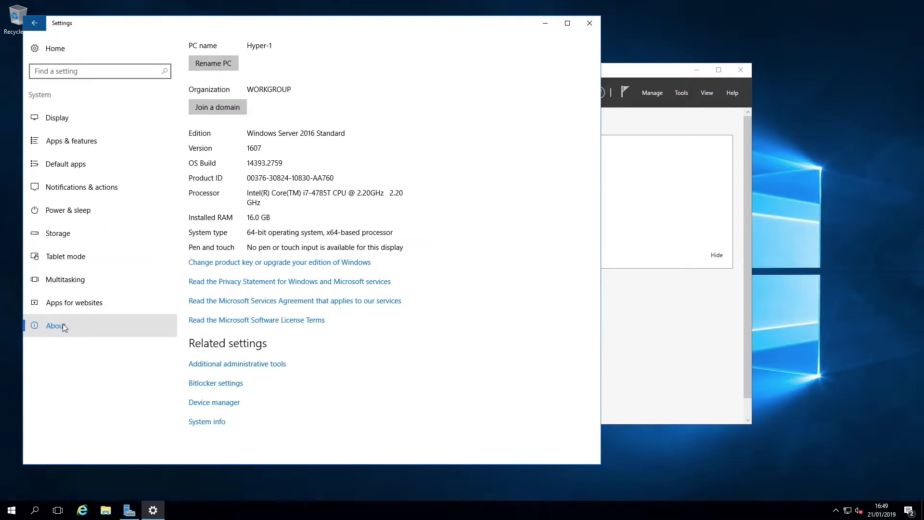
pyautogui.click(217, 424)
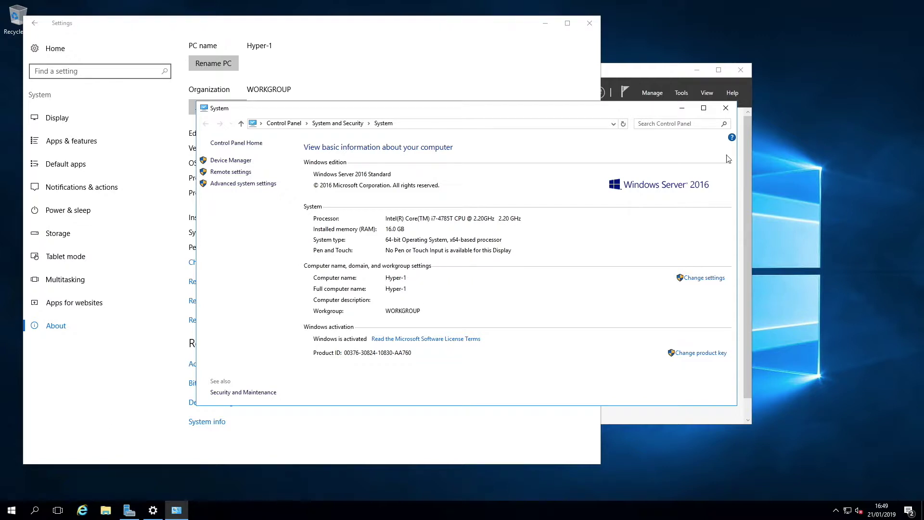
pyautogui.click(725, 108)
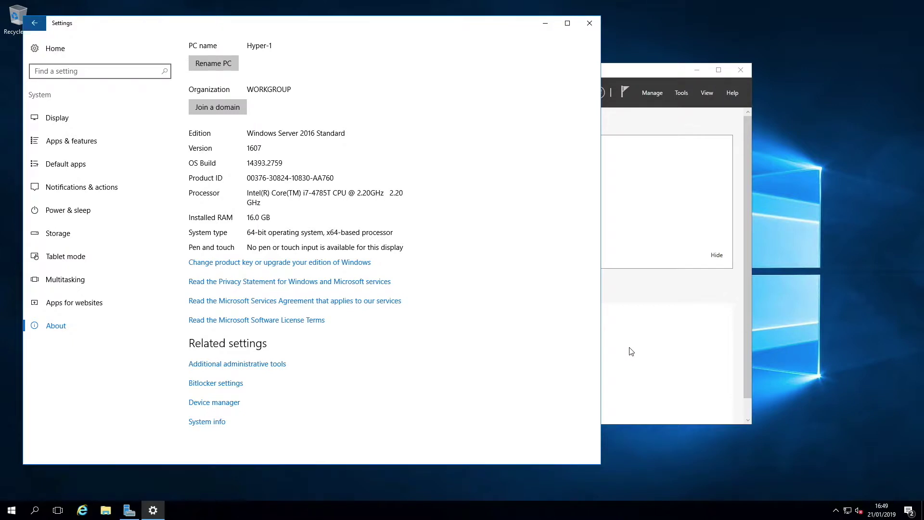
pyautogui.click(590, 23)
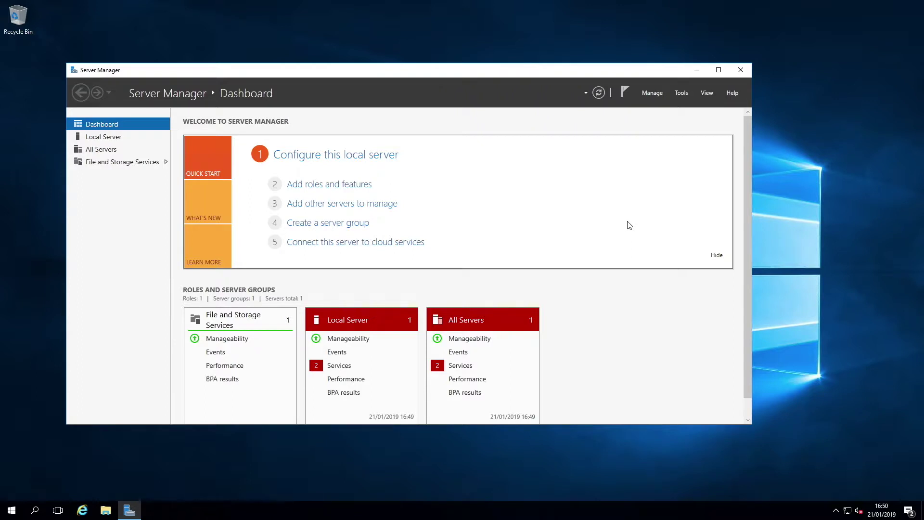
# Start Add Roles and Features with role-based installation targeting server Hyper-1
pyautogui.click(648, 94)
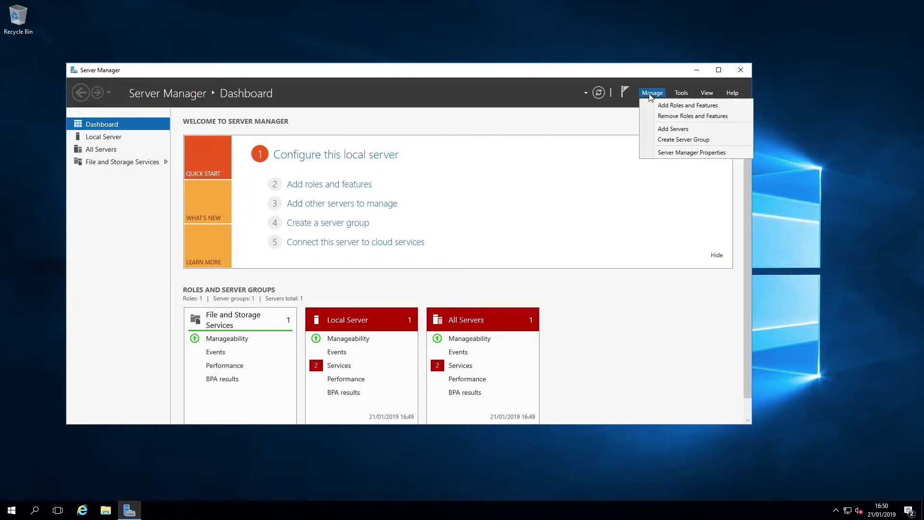
pyautogui.click(690, 107)
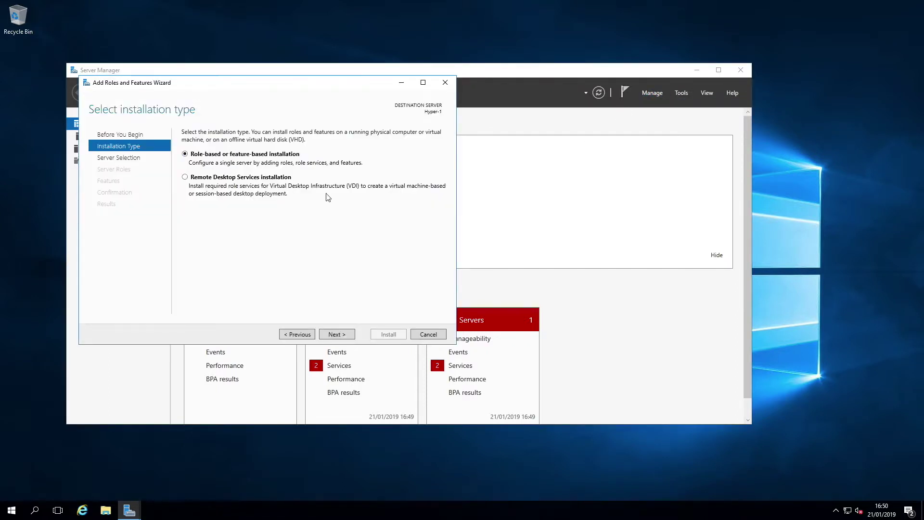
pyautogui.click(340, 333)
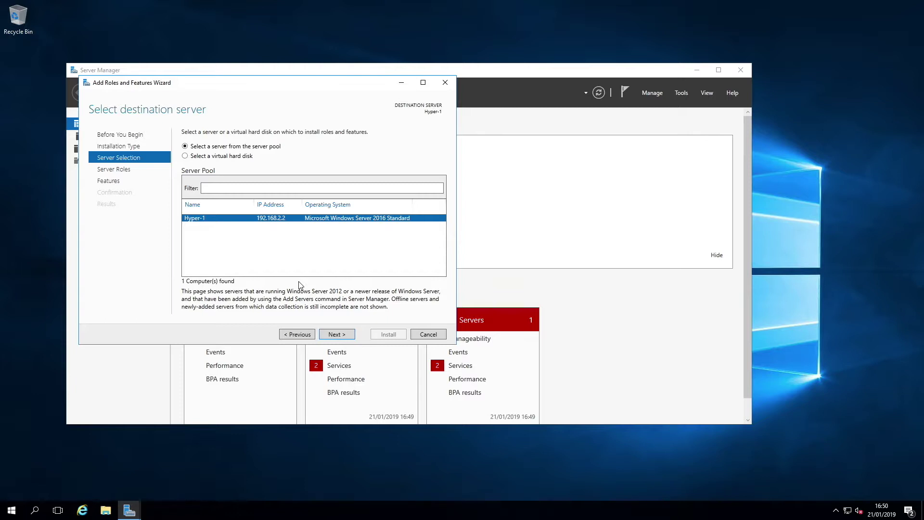
pyautogui.click(345, 336)
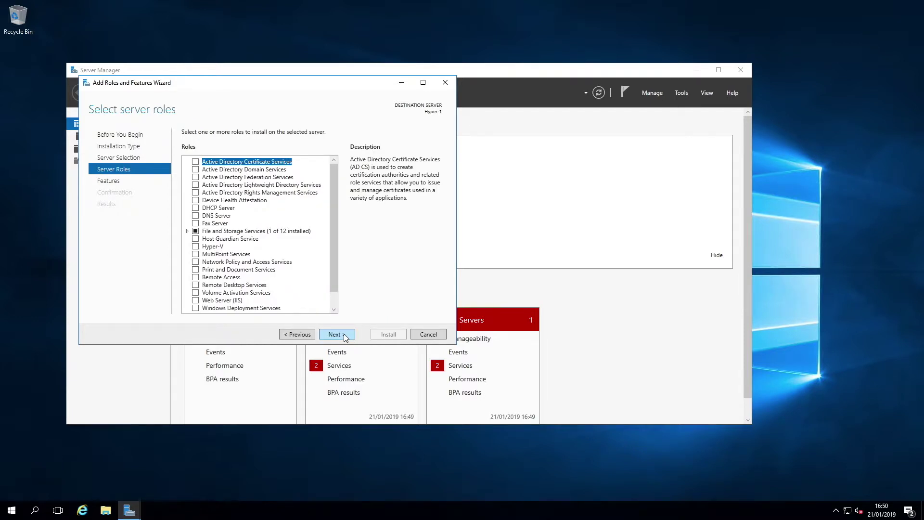
# Tick the Hyper-V role and add its required management tools
pyautogui.click(196, 247)
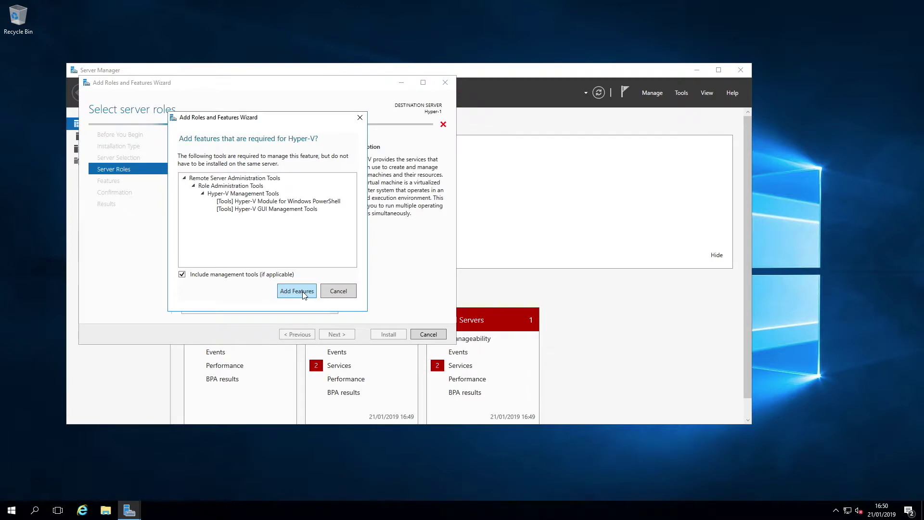
pyautogui.click(360, 117)
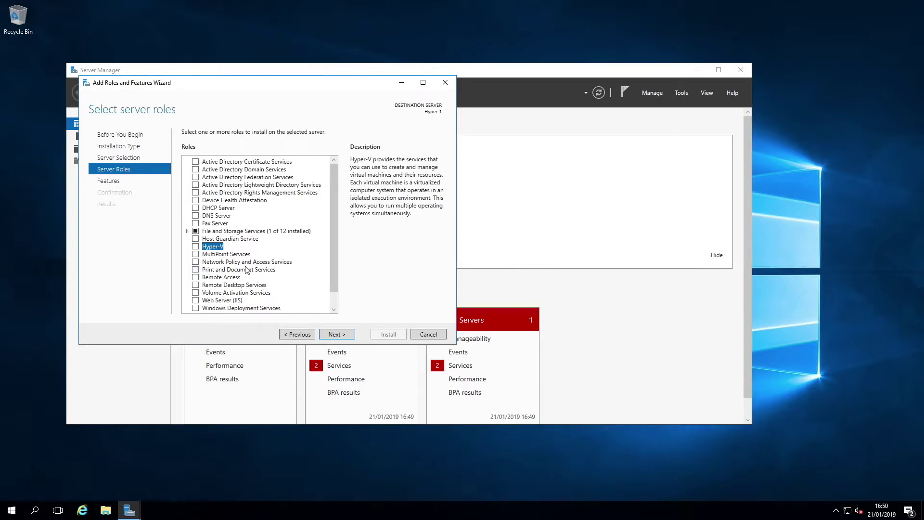
pyautogui.click(196, 246)
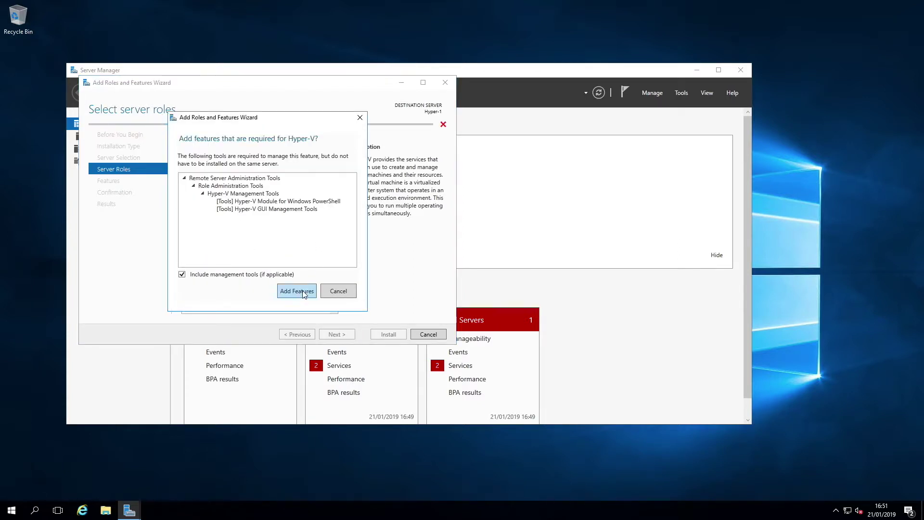
pyautogui.click(296, 291)
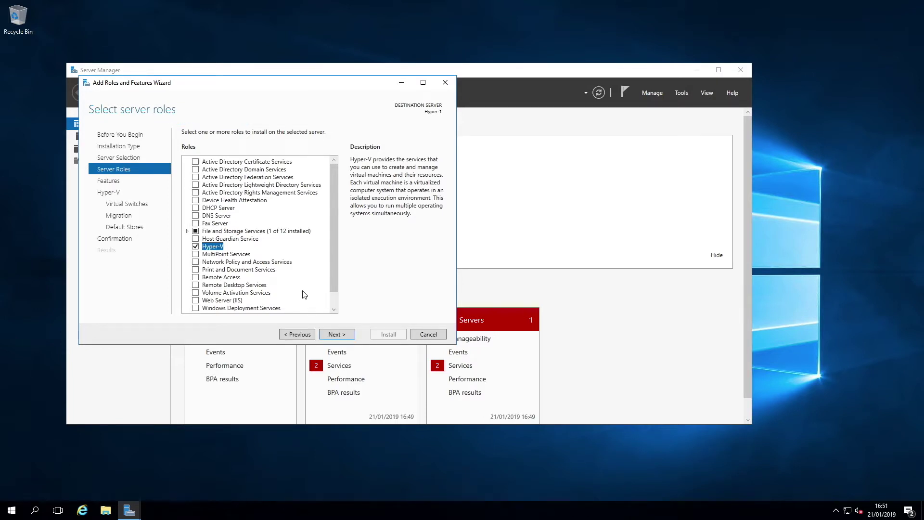
# Accept the default Features, Virtual Switches, Migration and Default Stores pages without creating a switch
pyautogui.click(339, 333)
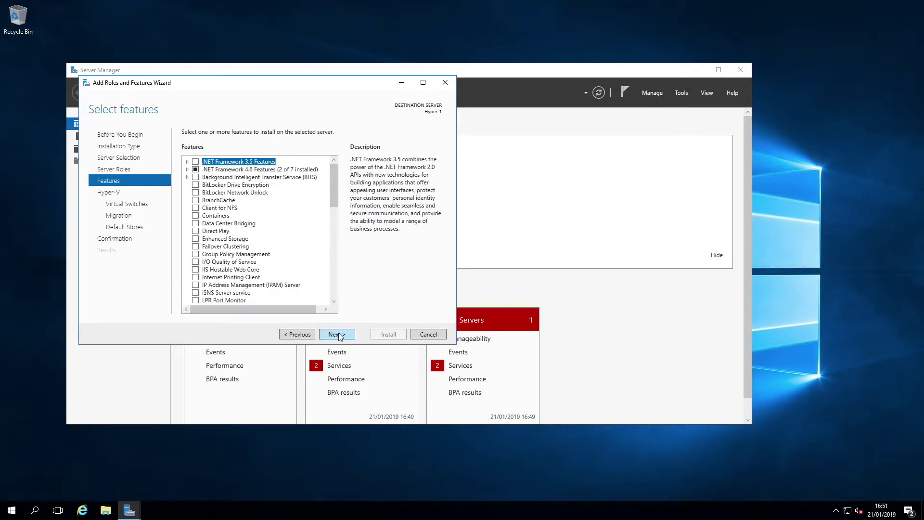
pyautogui.click(344, 336)
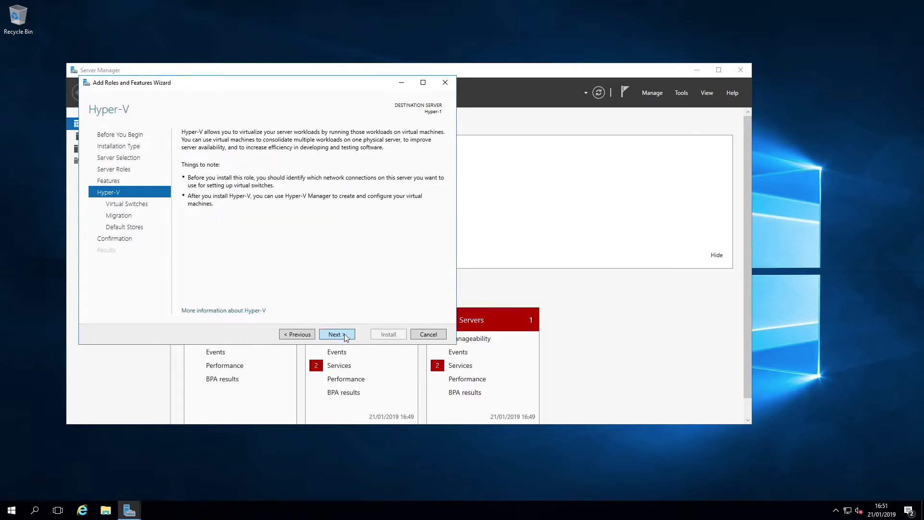
pyautogui.click(346, 336)
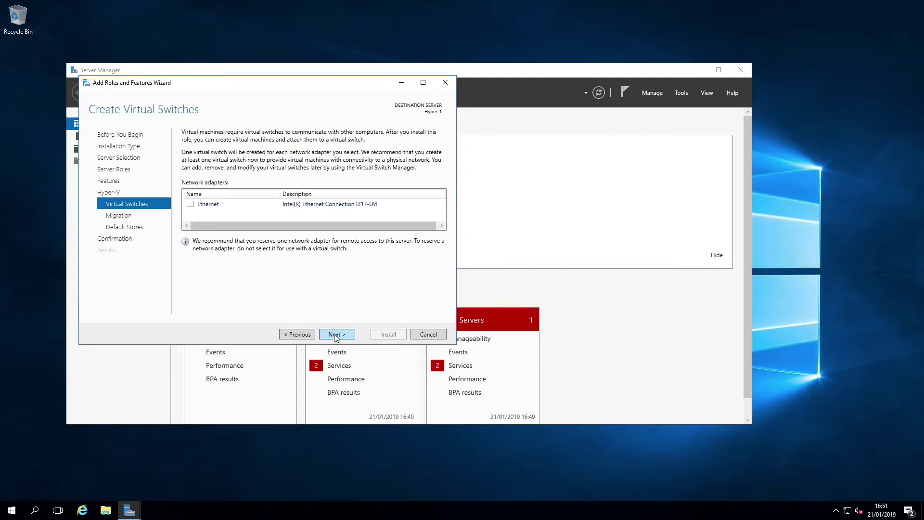
pyautogui.click(335, 335)
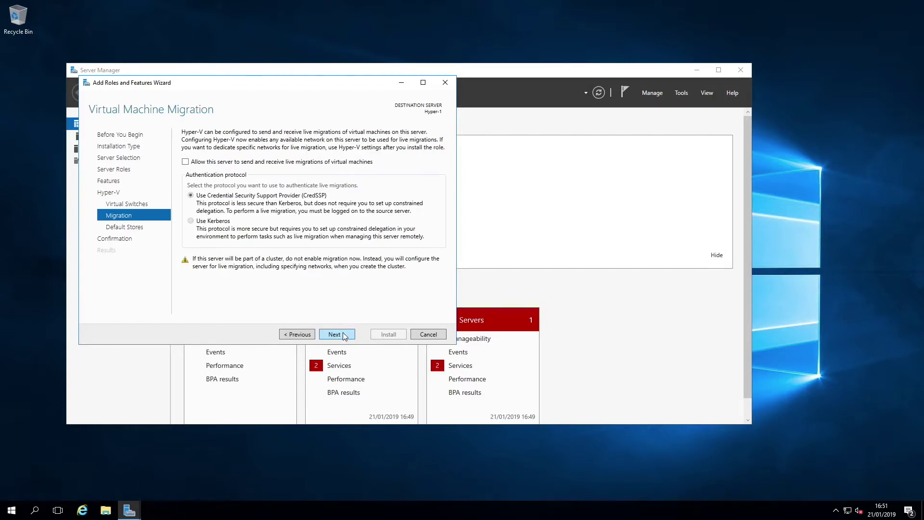
pyautogui.click(345, 335)
pyautogui.click(344, 335)
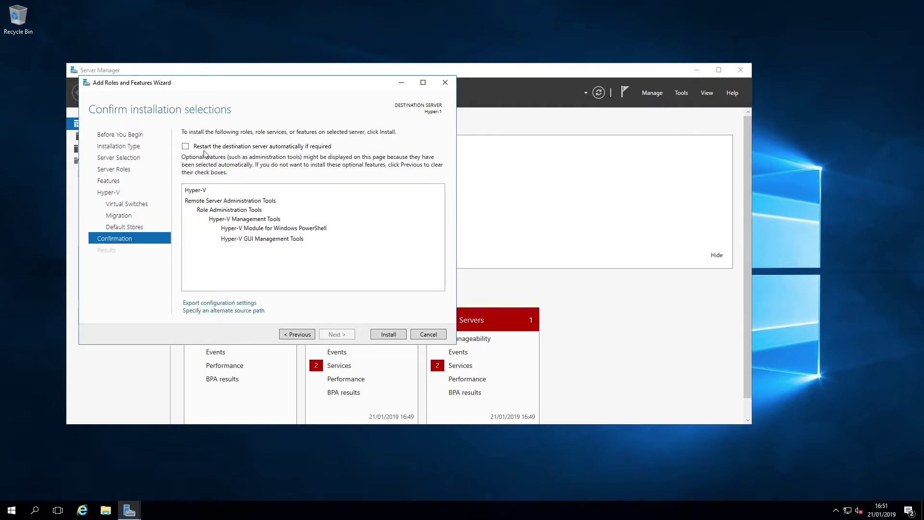
# Allow automatic restart and install Hyper-V with its management tools
pyautogui.click(185, 146)
pyautogui.click(492, 290)
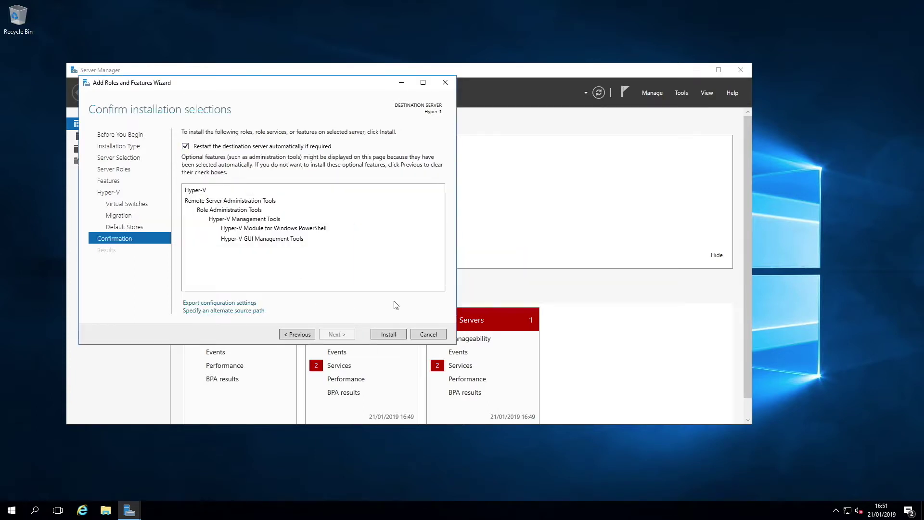
pyautogui.click(387, 335)
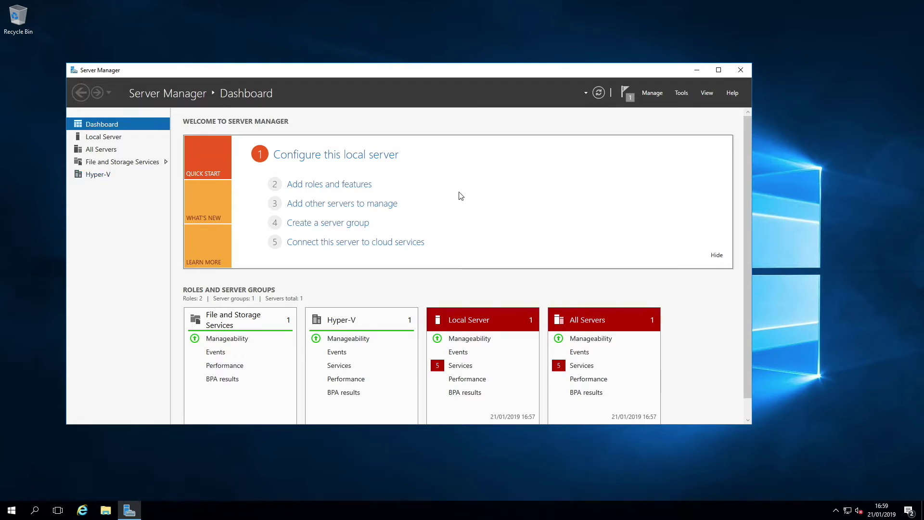
# Check the notifications flag to confirm Hyper-V installed successfully
pyautogui.click(625, 90)
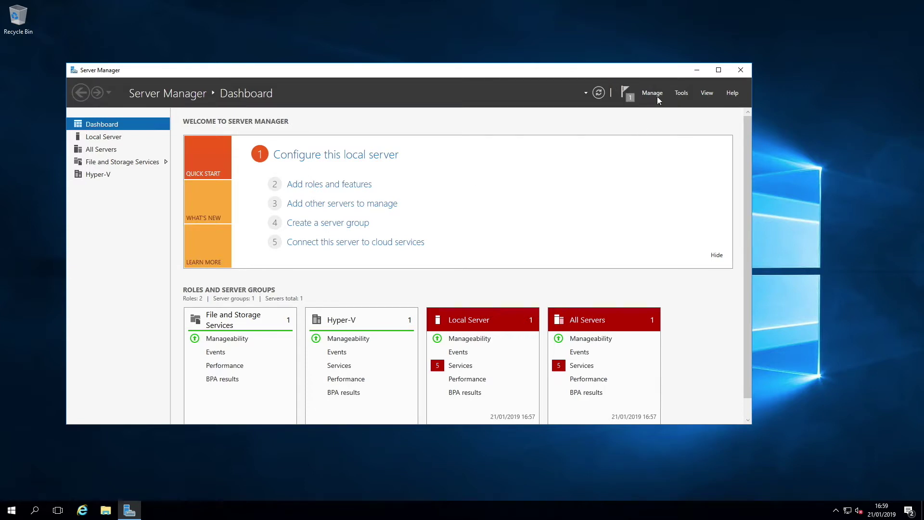
# Launch Hyper-V Manager from Server Manager's Tools menu
pyautogui.click(684, 92)
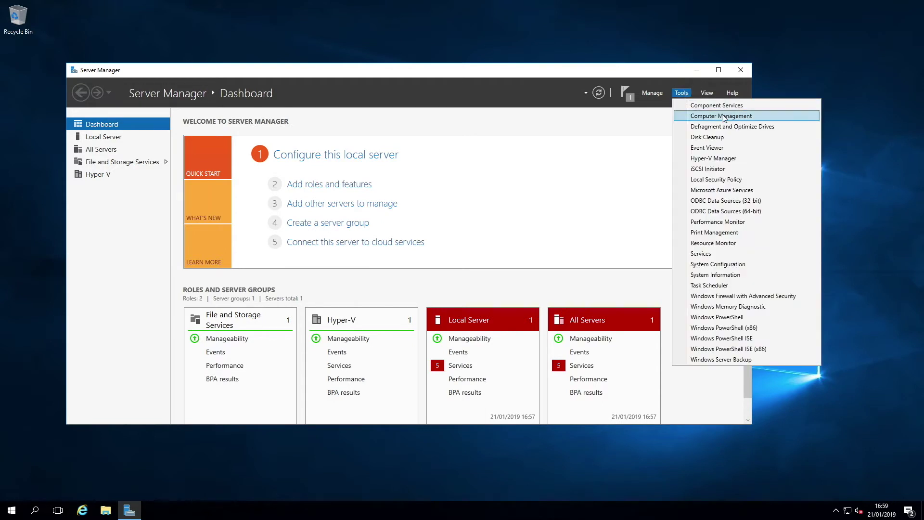
pyautogui.click(717, 158)
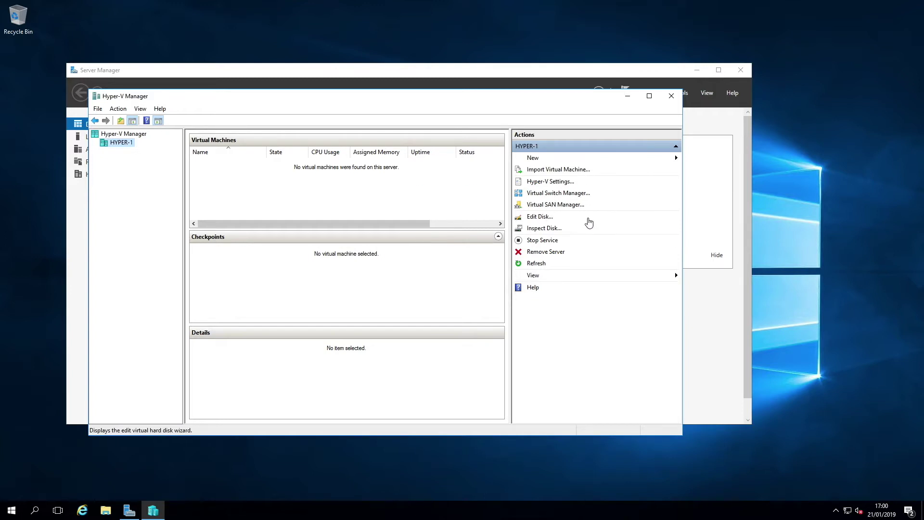
# Create an external virtual switch in Virtual Switch Manager and select its default name
pyautogui.click(567, 197)
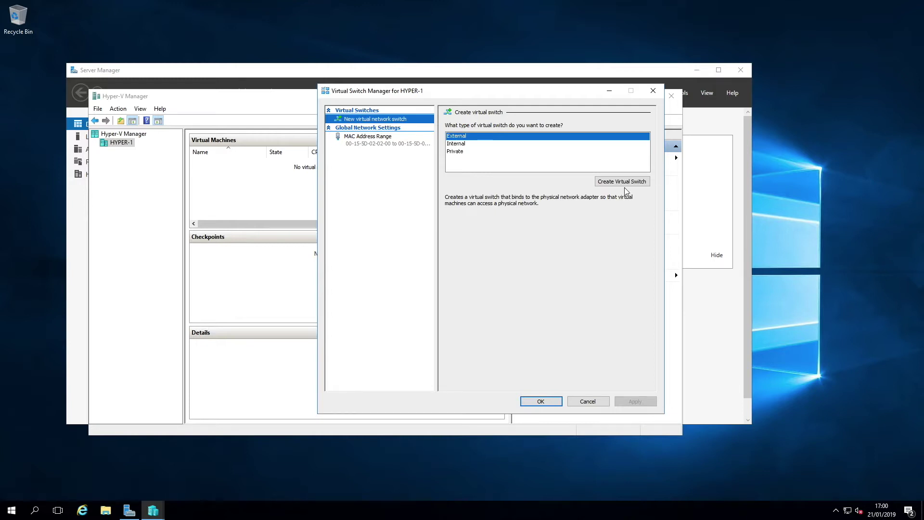
pyautogui.click(632, 182)
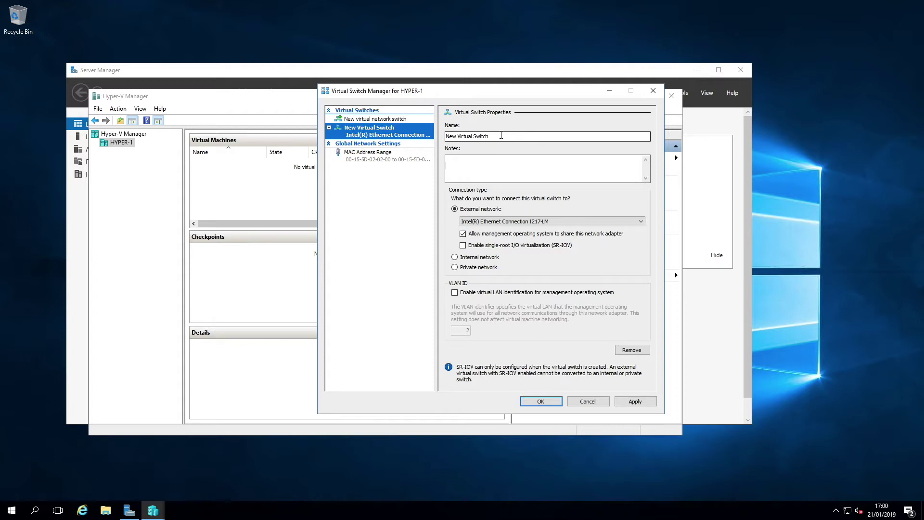
pyautogui.click(501, 135)
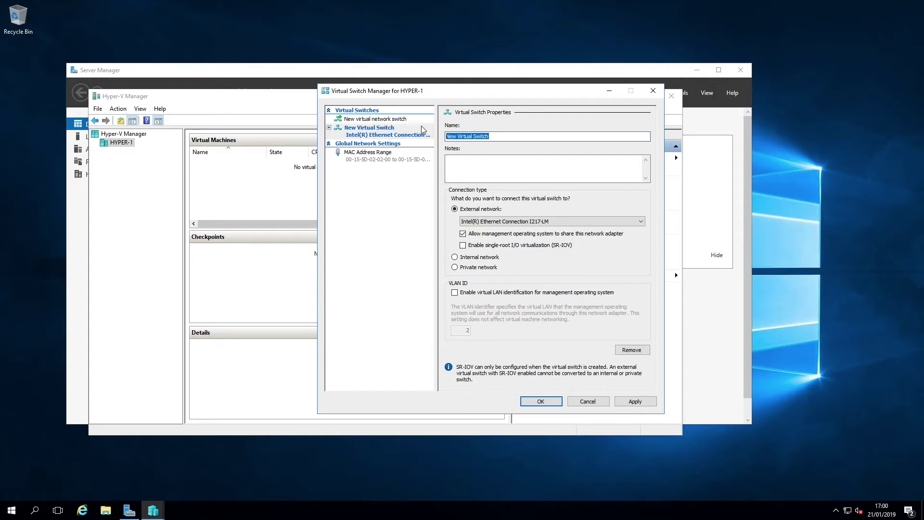
# Name the switch Ethernet and enable VLAN identification for the management OS
pyautogui.write('Ethernet')
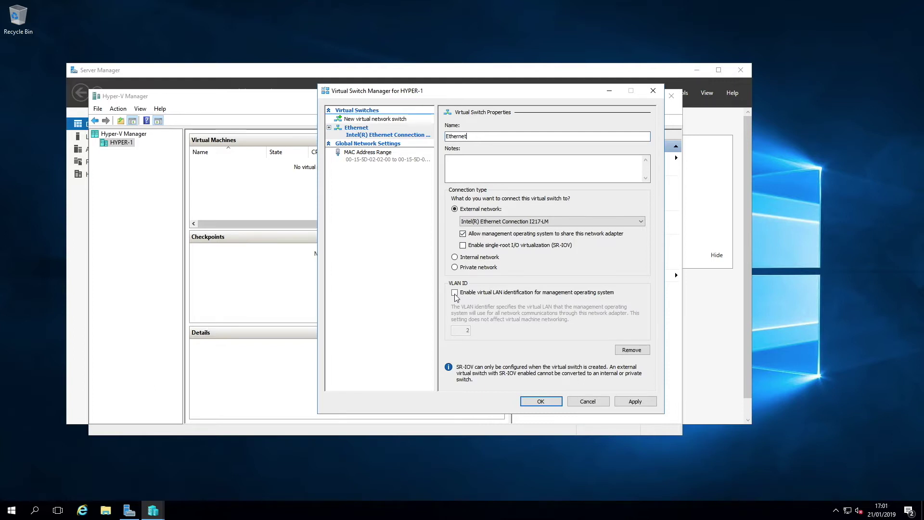
pyautogui.click(454, 293)
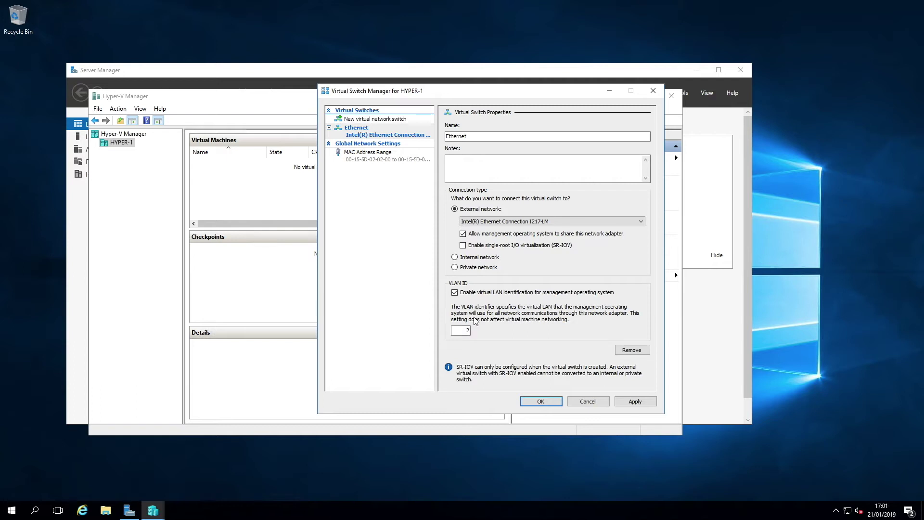
pyautogui.click(454, 293)
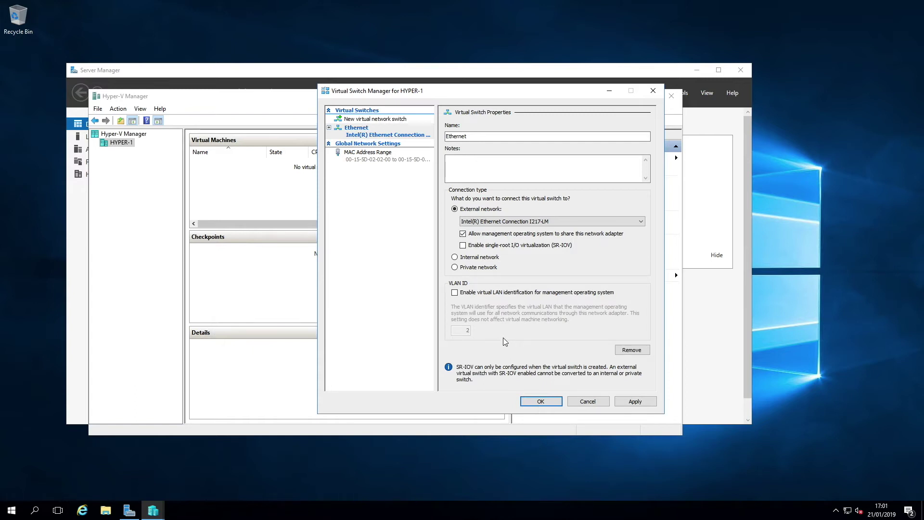
# Apply the Ethernet switch settings, accepting the network-disruption warning
pyautogui.click(635, 401)
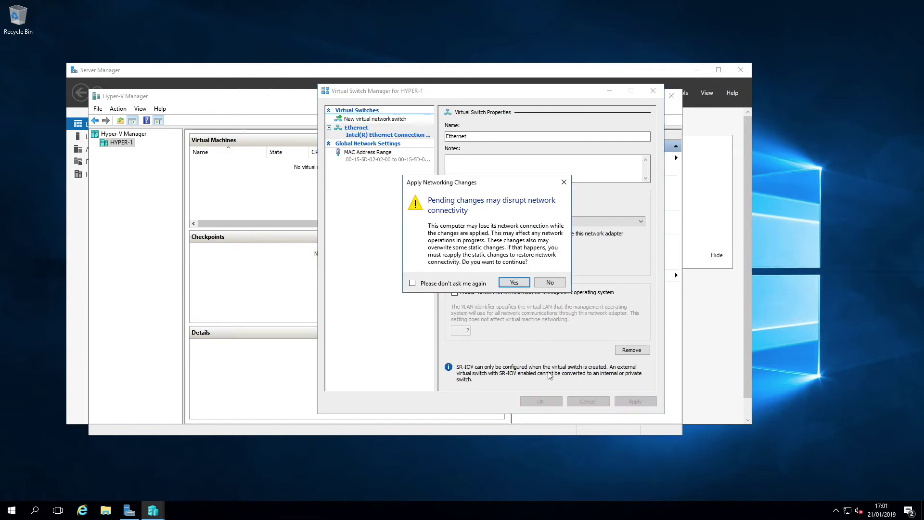
pyautogui.click(518, 284)
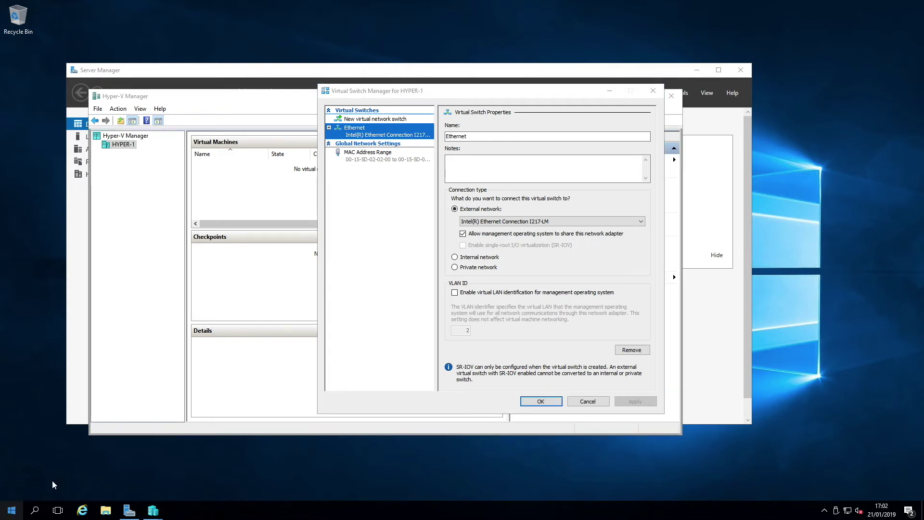
pyautogui.click(11, 508)
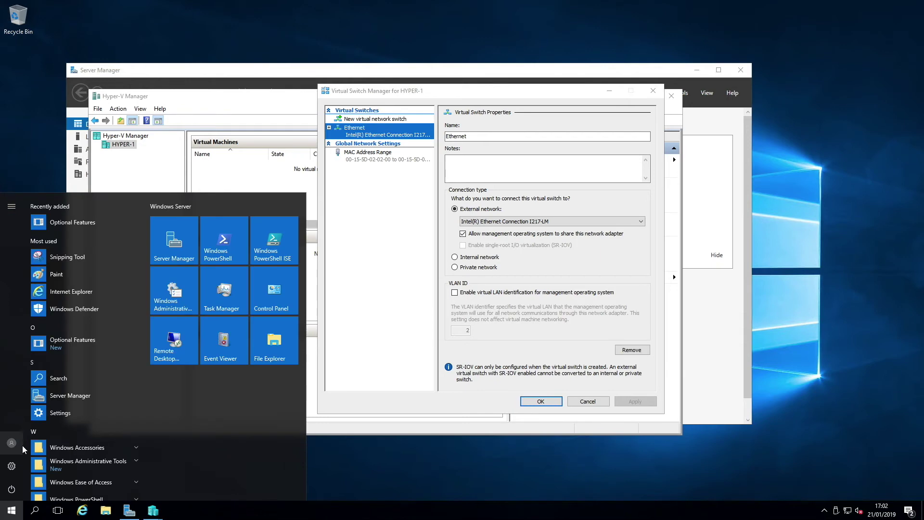
pyautogui.click(556, 324)
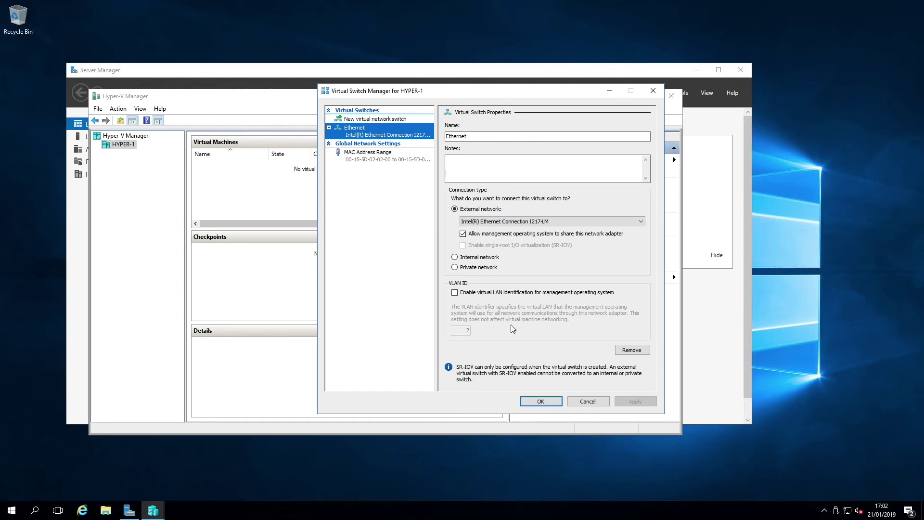
# Confirm the Virtual Switch Manager to save the Ethernet switch and return to the HYPER-1 console
pyautogui.click(537, 403)
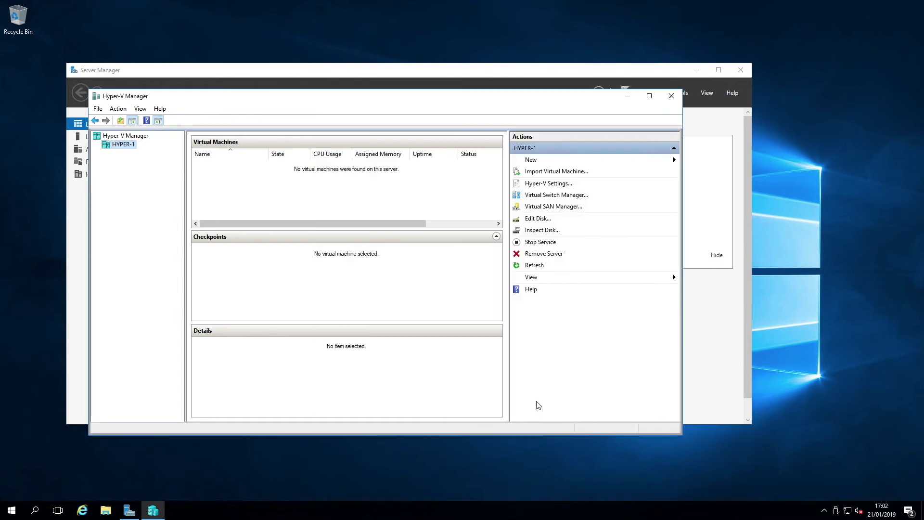